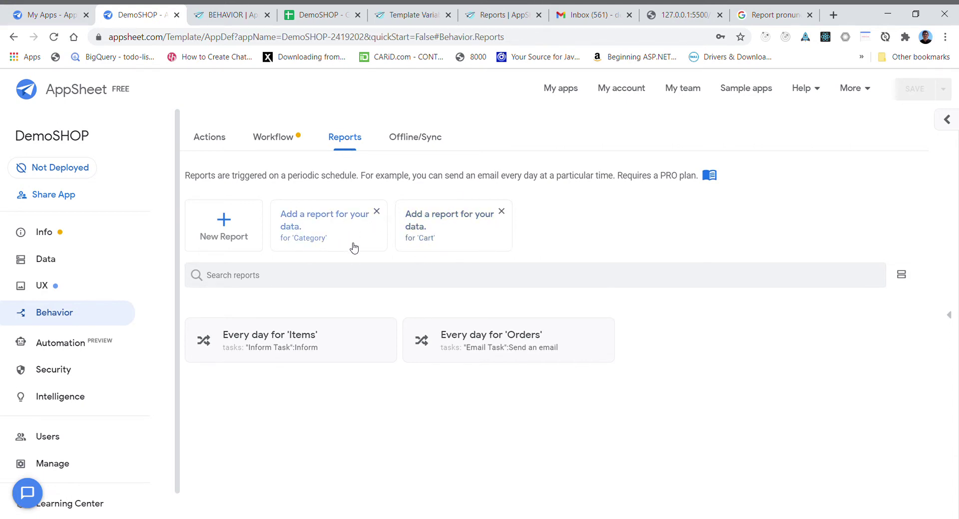
Open the "Every day for 'Orders'" report and expand its schedule and table settings.
{"action": "left_click", "coordinate": [489, 345]}
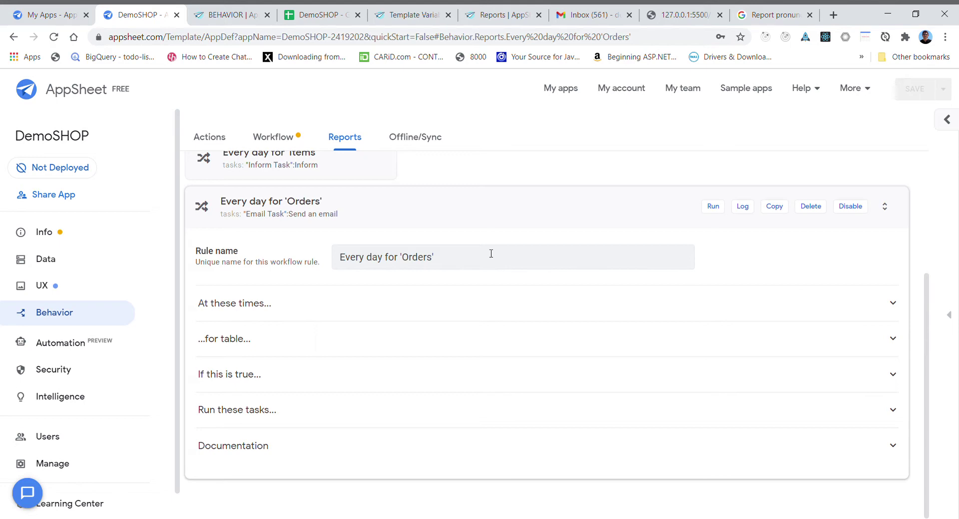
{"action": "left_click", "coordinate": [412, 309]}
{"action": "left_click", "coordinate": [412, 309]}
{"action": "left_click", "coordinate": [411, 309]}
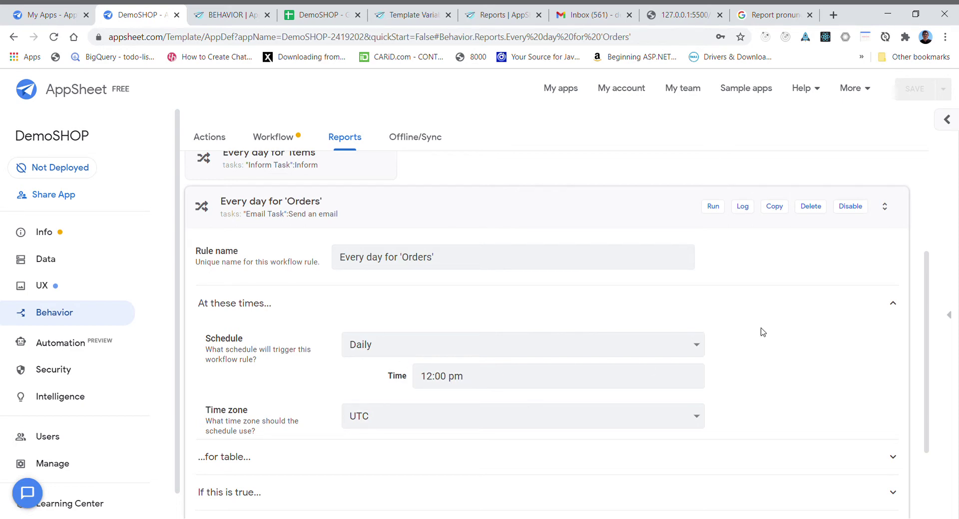
{"action": "scroll", "coordinate": [926, 310], "scroll_direction": "down", "scroll_amount": 3}
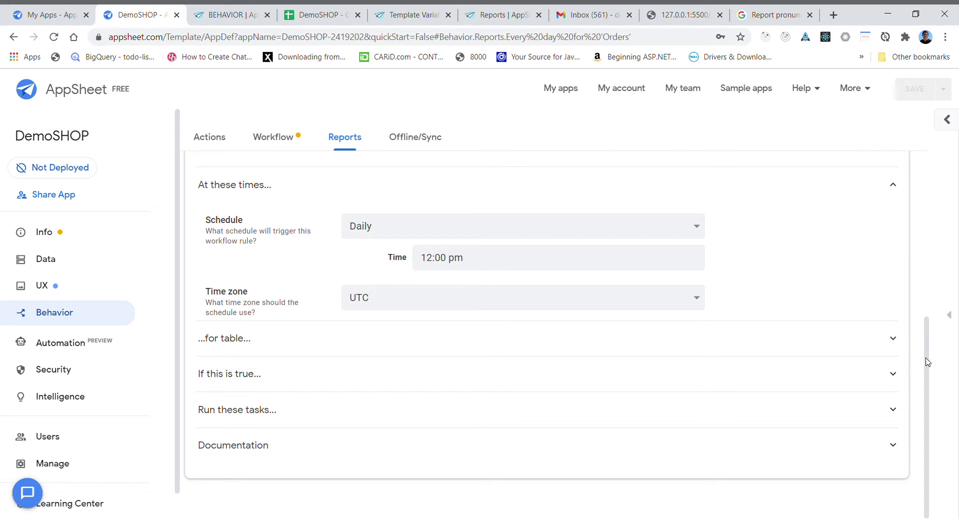
{"action": "left_click", "coordinate": [313, 345]}
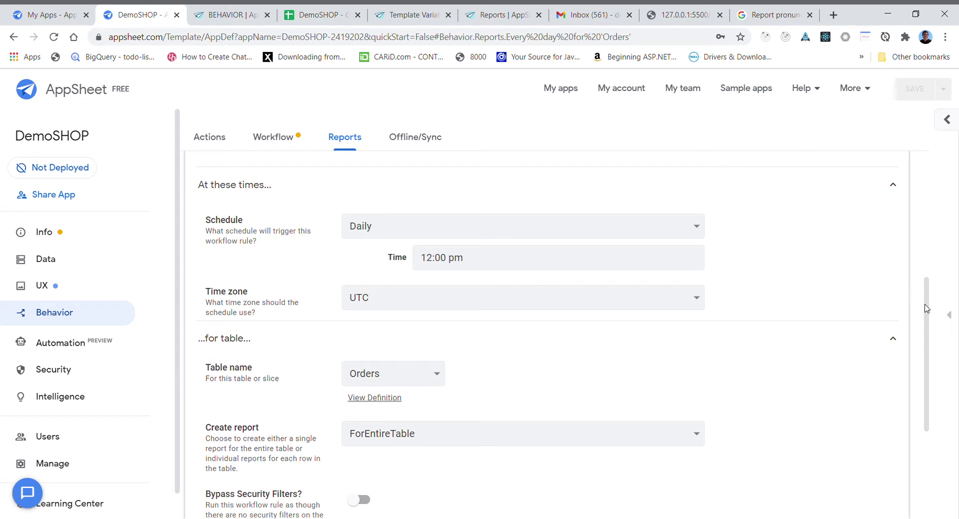
{"action": "left_click_drag", "start_coordinate": [927, 307], "coordinate": [955, 419]}
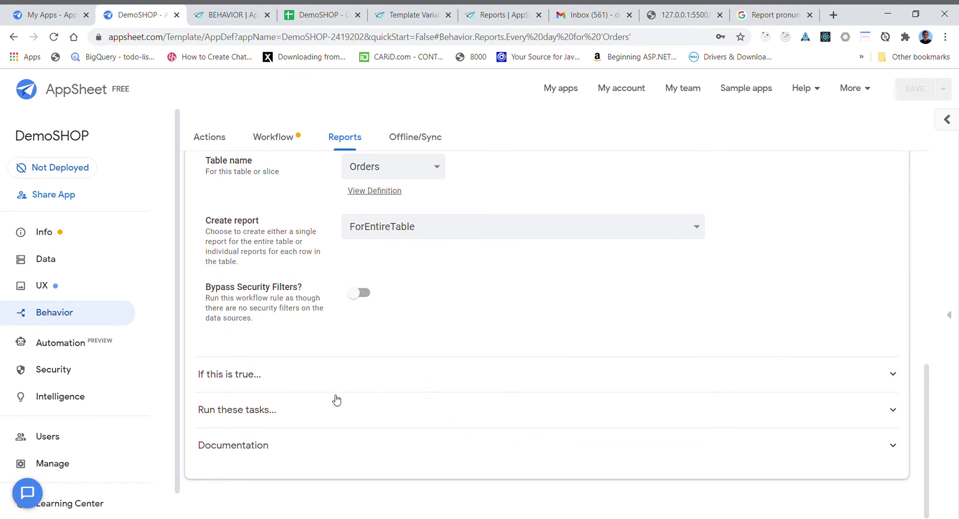
Expand the report's tasks and open the Email Task to inspect its category, channel and recipient.
{"action": "left_click", "coordinate": [382, 421]}
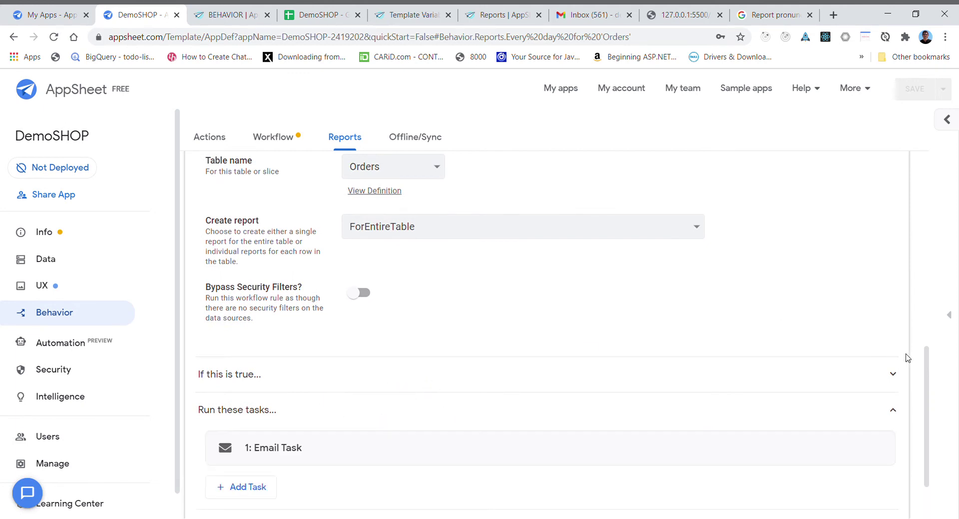
{"action": "left_click_drag", "start_coordinate": [926, 370], "coordinate": [927, 402]}
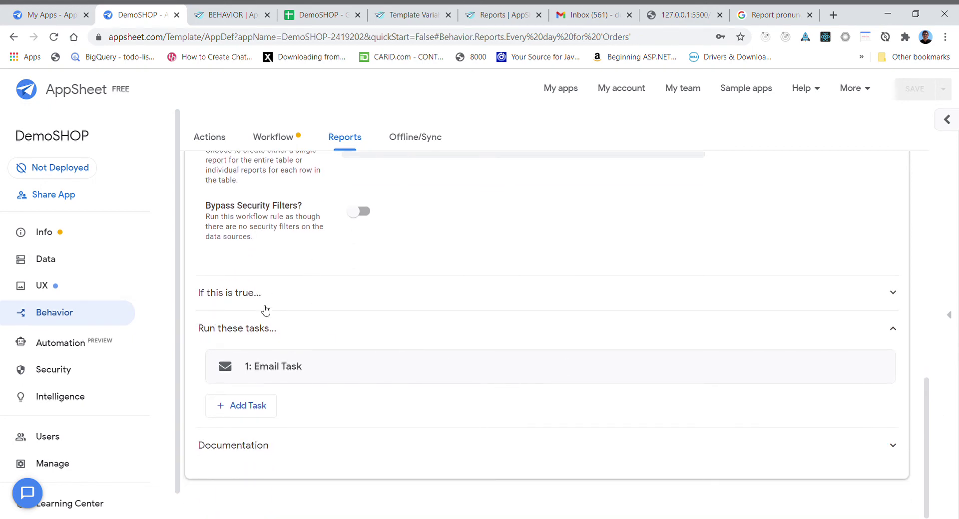
{"action": "left_click", "coordinate": [265, 369]}
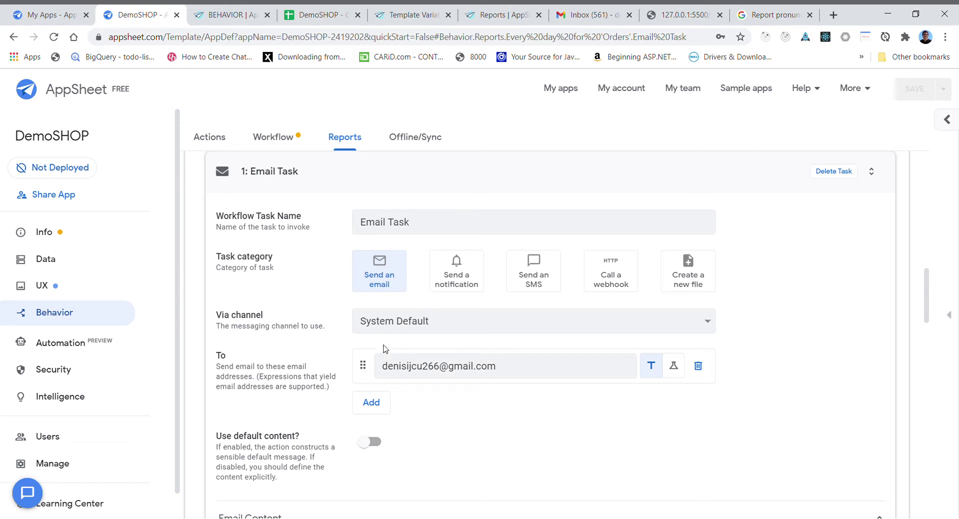
{"action": "left_click_drag", "start_coordinate": [502, 370], "coordinate": [385, 359]}
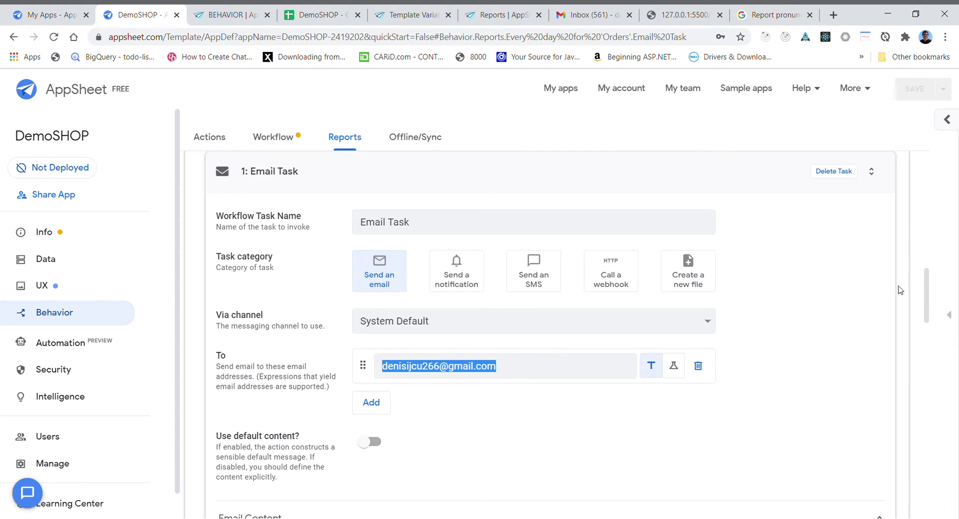
Examine the Email Task's subject and read through the HTML table template in its email body.
{"action": "left_click_drag", "start_coordinate": [927, 294], "coordinate": [928, 330]}
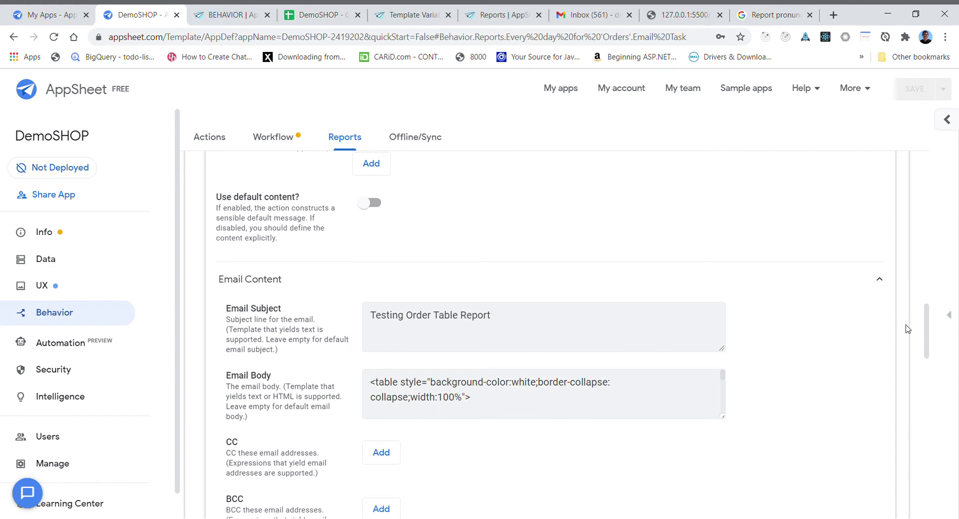
{"action": "left_click_drag", "start_coordinate": [926, 330], "coordinate": [927, 340]}
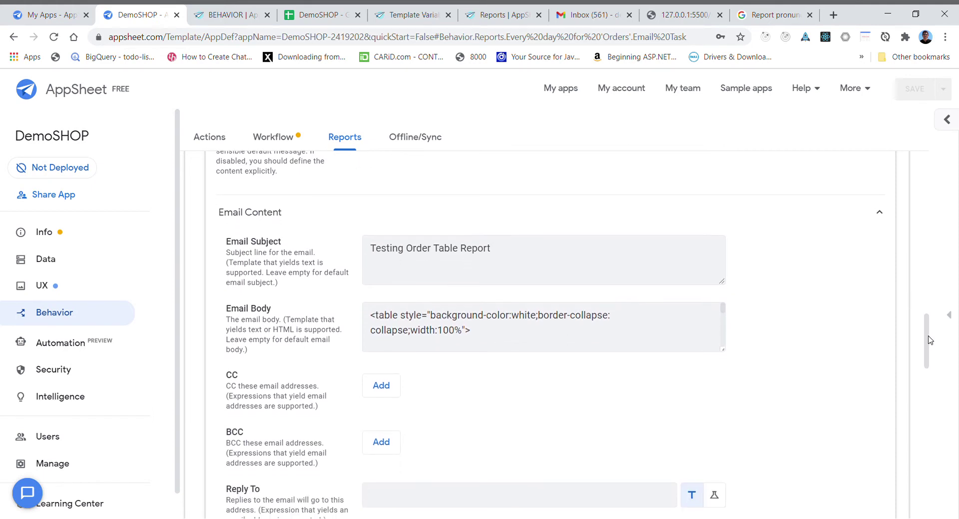
{"action": "triple_click", "coordinate": [479, 340]}
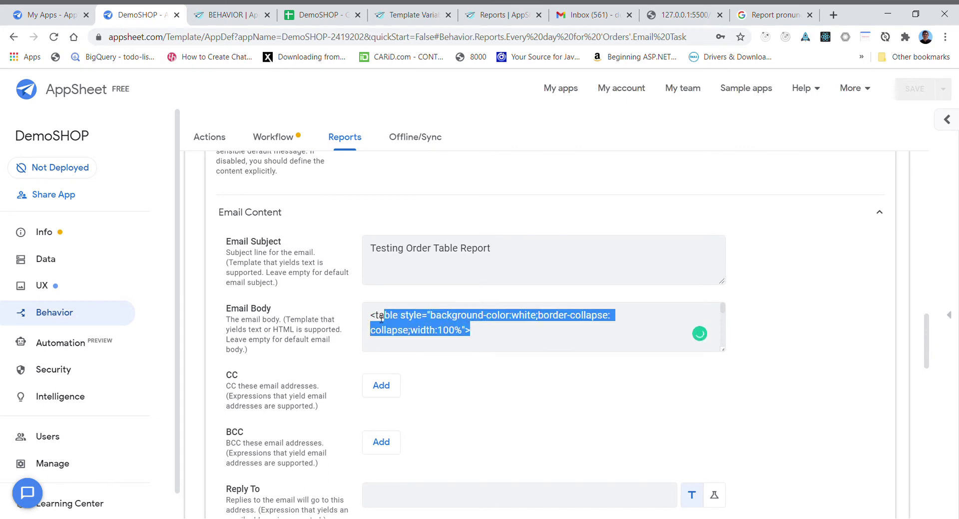
{"action": "left_click", "coordinate": [479, 340]}
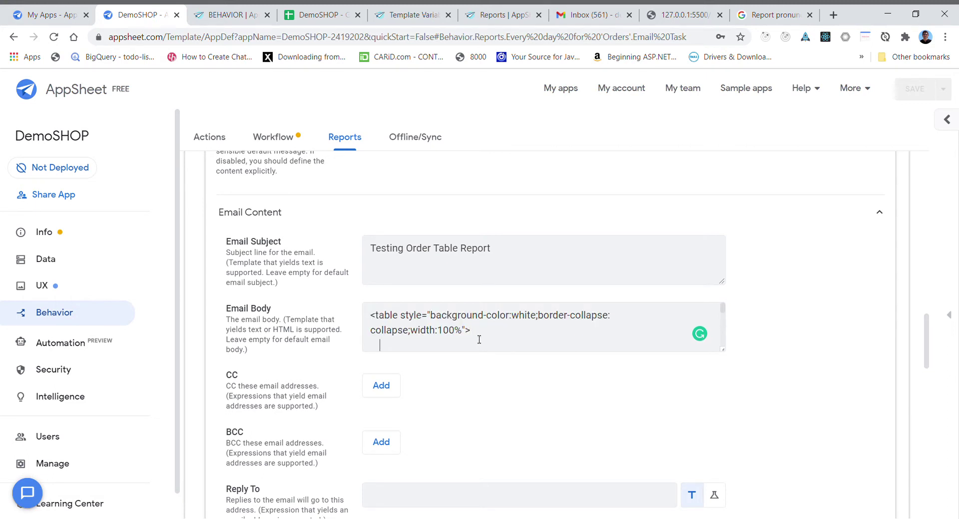
{"action": "scroll", "coordinate": [479, 340], "scroll_direction": "down", "scroll_amount": 5}
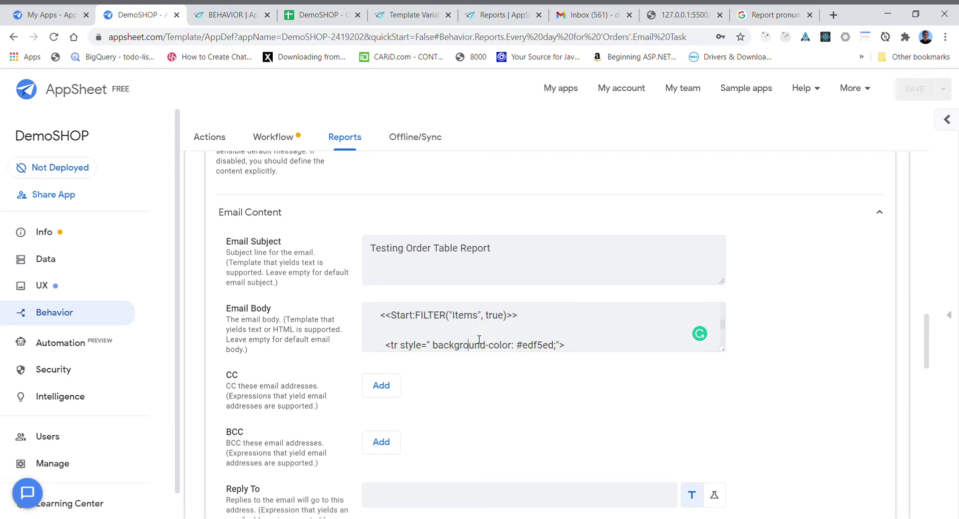
{"action": "scroll", "coordinate": [479, 339], "scroll_direction": "down", "scroll_amount": 5}
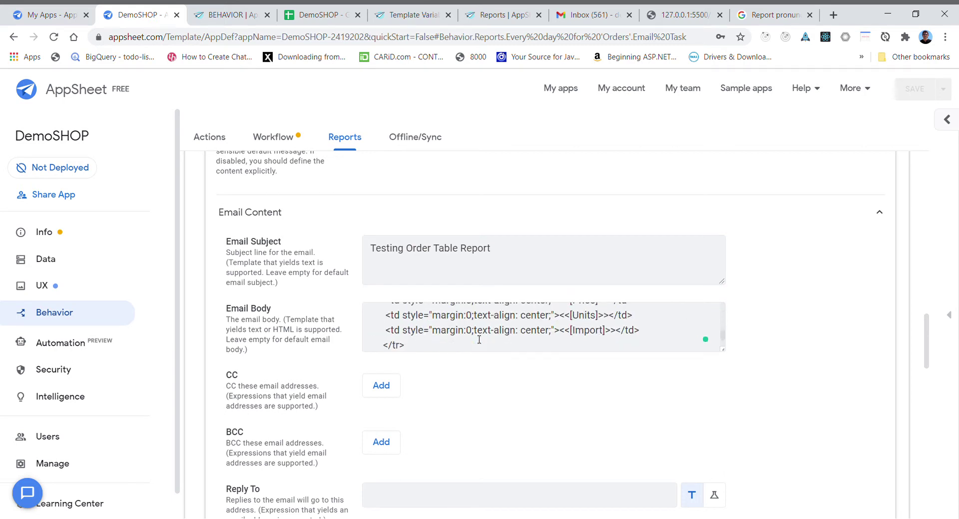
{"action": "scroll", "coordinate": [478, 340], "scroll_direction": "down", "scroll_amount": 2}
{"action": "key", "text": "ctrl+Home"}
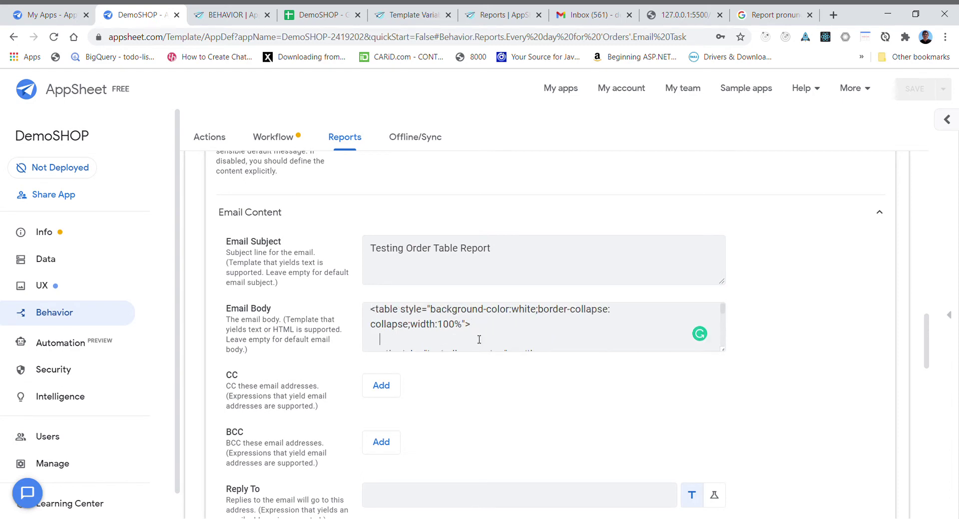
{"action": "key", "text": "Down"}
{"action": "key", "text": "Down"}
{"action": "key", "text": "Down"}
{"action": "key", "text": "Down"}
{"action": "key", "text": "Down"}
{"action": "key", "text": "Down"}
{"action": "key", "text": "Down"}
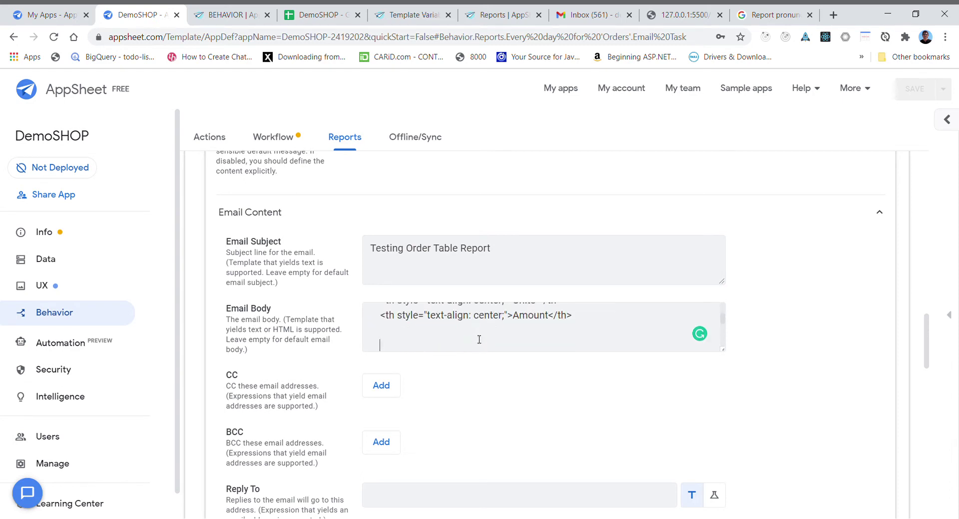
{"action": "key", "text": "Down"}
{"action": "key", "text": "Down"}
{"action": "key", "text": "Down"}
{"action": "key", "text": "Down"}
{"action": "key", "text": "Down"}
{"action": "key", "text": "Down"}
{"action": "key", "text": "Down"}
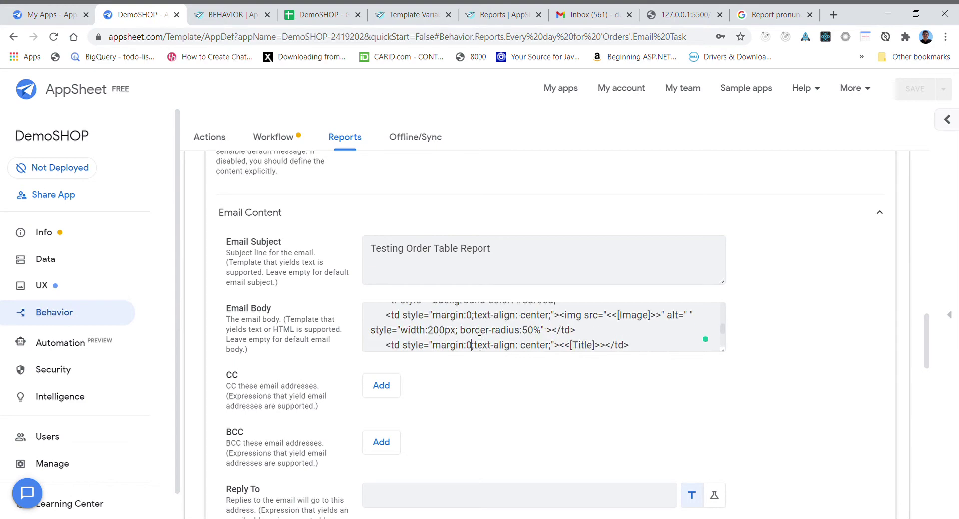
{"action": "key", "text": "Down"}
{"action": "key", "text": "Down"}
{"action": "key", "text": "Down"}
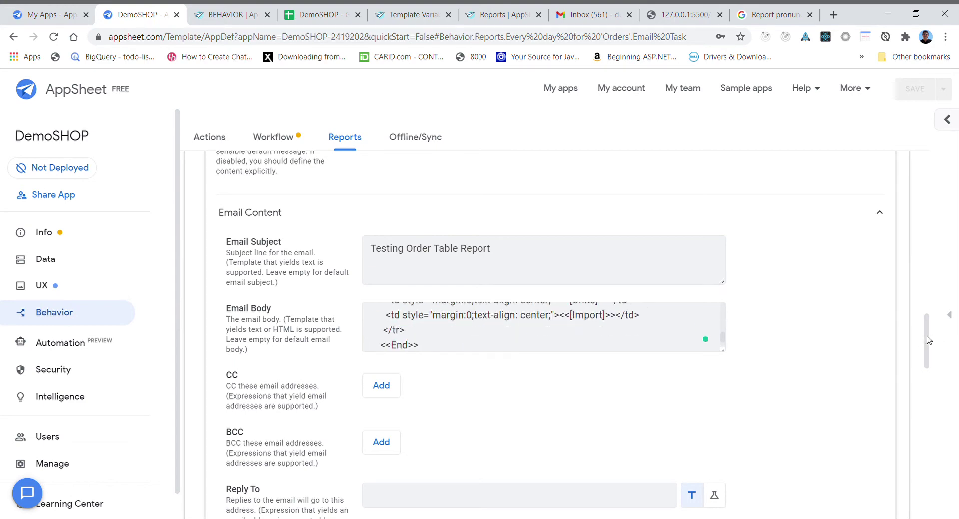
{"action": "left_click_drag", "start_coordinate": [927, 340], "coordinate": [934, 405]}
{"action": "left_click_drag", "start_coordinate": [933, 411], "coordinate": [887, 277]}
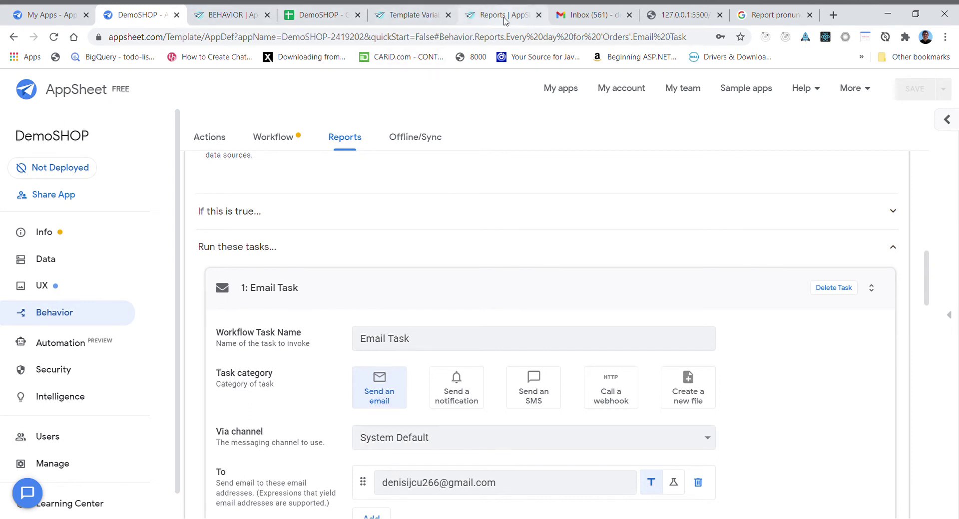
Switch to the Gmail inbox and delete the existing "Testing Order Table Report" email.
{"action": "left_click", "coordinate": [593, 21]}
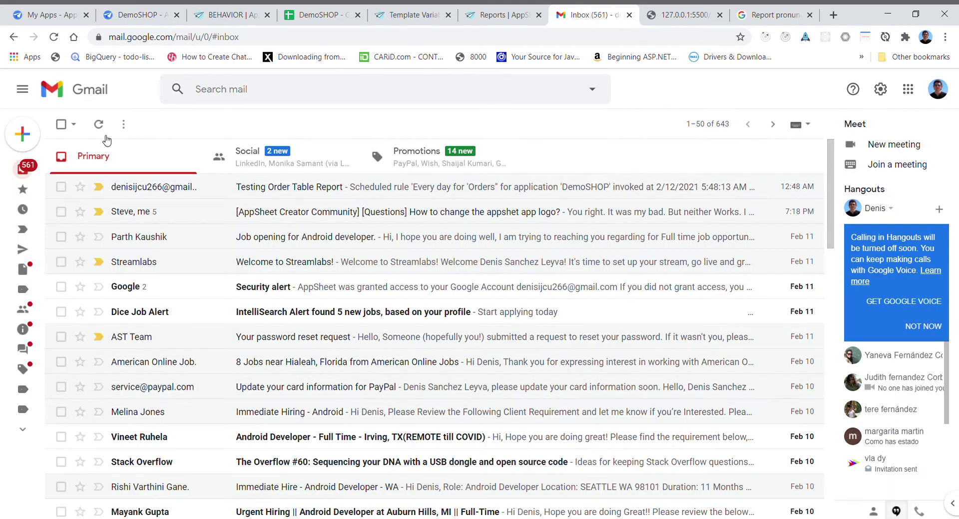
{"action": "left_click", "coordinate": [68, 187]}
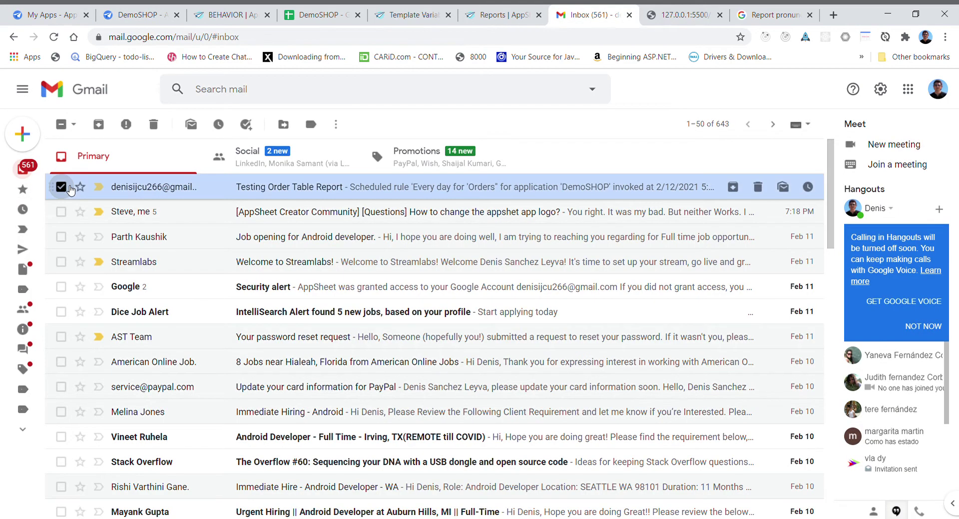
{"action": "left_click", "coordinate": [154, 126]}
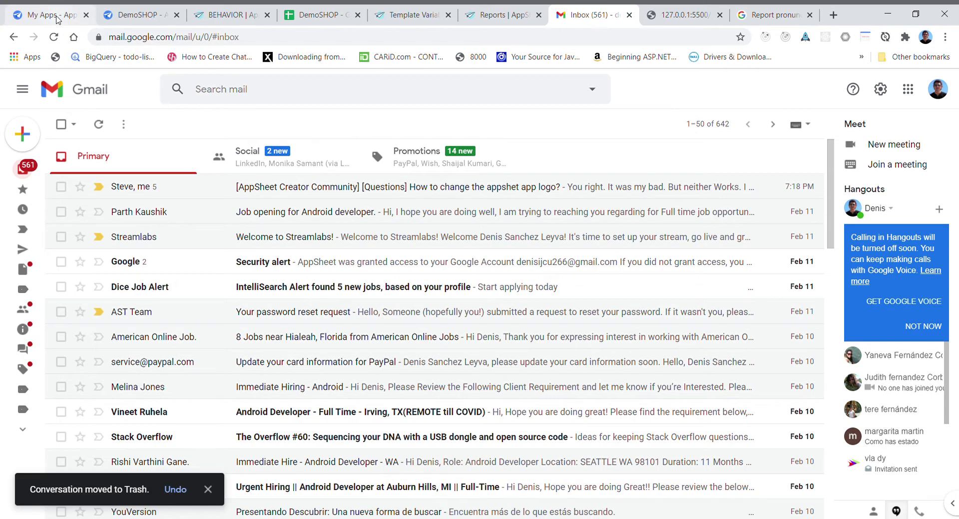
Return to the DemoSHOP app in AppSheet and run the "Every day for 'Orders'" report.
{"action": "left_click", "coordinate": [131, 21]}
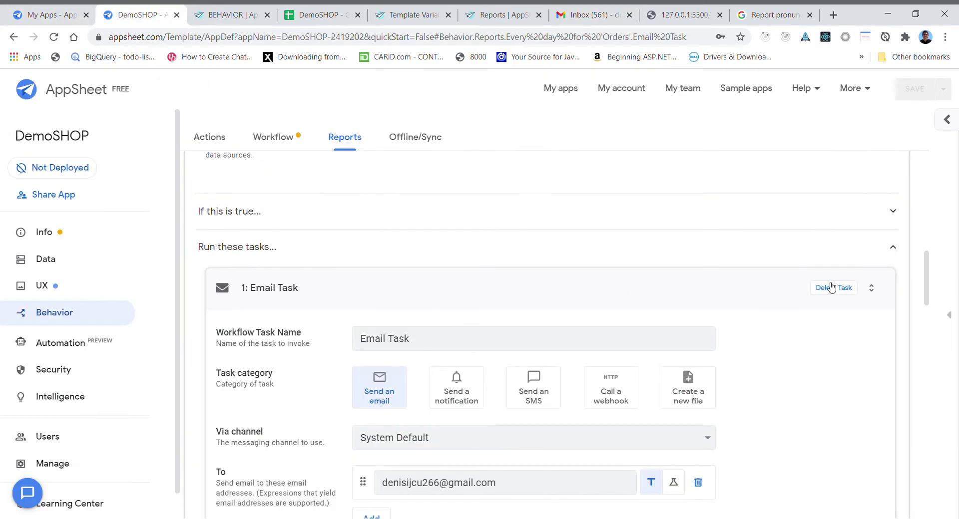
{"action": "left_click_drag", "start_coordinate": [926, 283], "coordinate": [921, 254]}
{"action": "scroll", "coordinate": [920, 254], "scroll_direction": "up", "scroll_amount": 7}
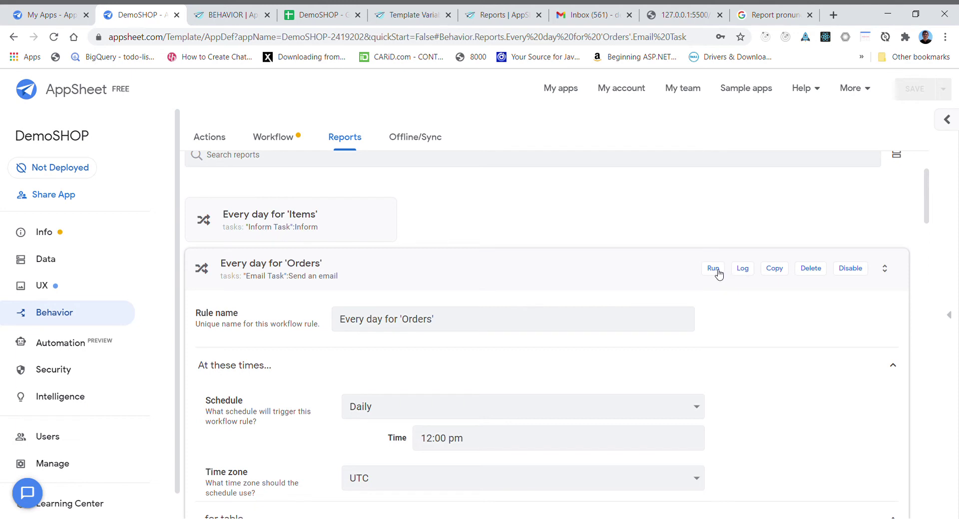
{"action": "left_click", "coordinate": [717, 273]}
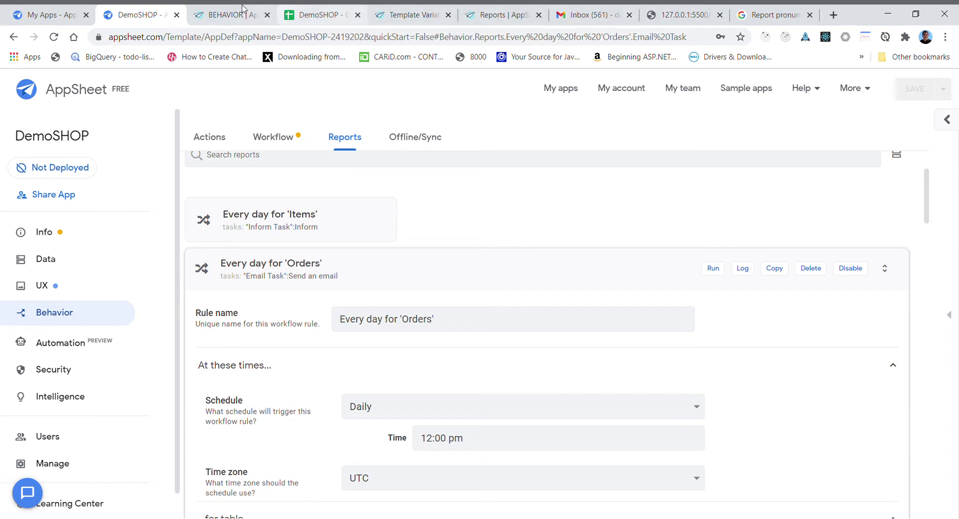
Examine the item table in the new "Testing Order Table Report" email in Gmail, and delete that email.
{"action": "left_click", "coordinate": [590, 18]}
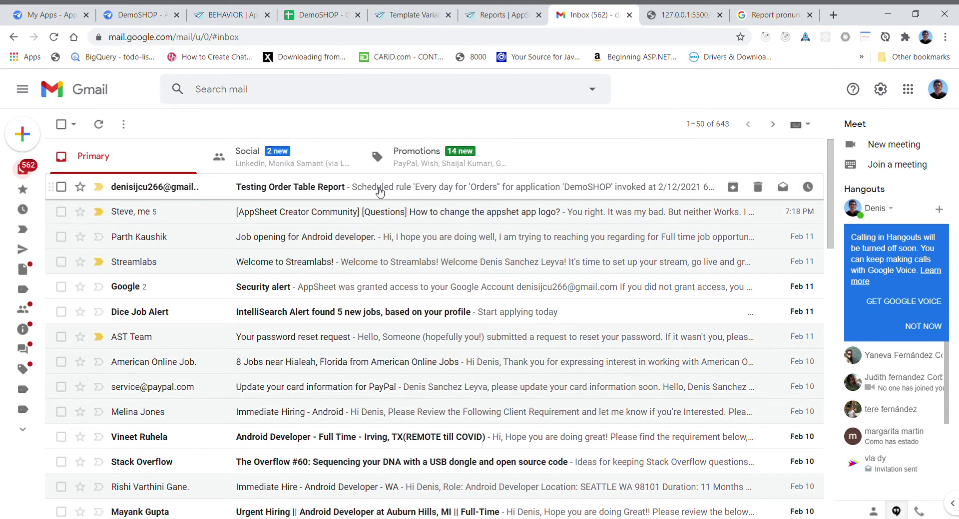
{"action": "left_click", "coordinate": [380, 191]}
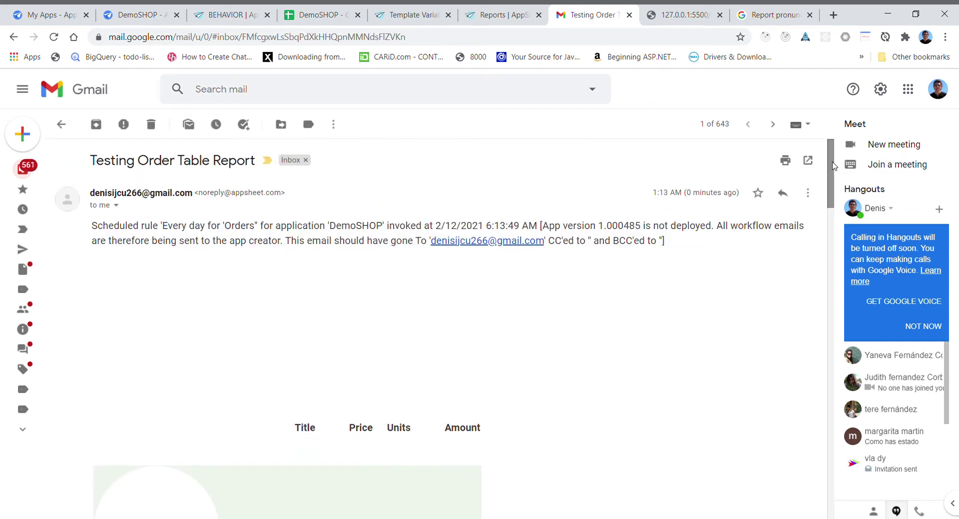
{"action": "left_click_drag", "start_coordinate": [829, 152], "coordinate": [840, 207]}
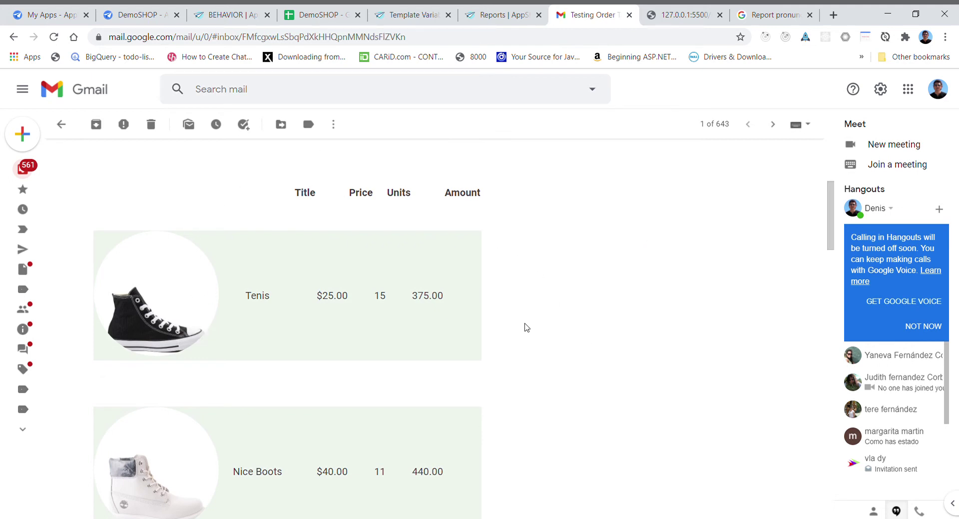
{"action": "mouse_move", "coordinate": [199, 304]}
{"action": "left_click_drag", "start_coordinate": [829, 206], "coordinate": [801, 166]}
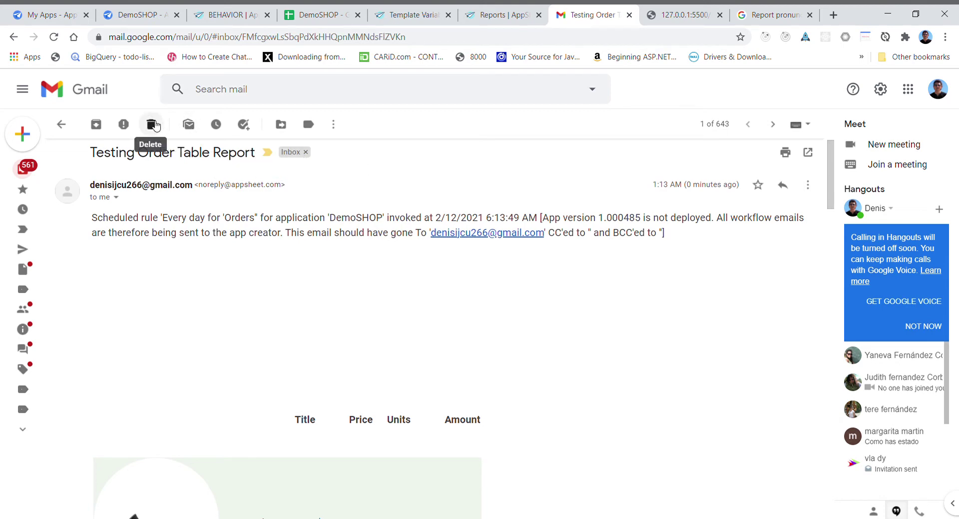
{"action": "left_click", "coordinate": [153, 125]}
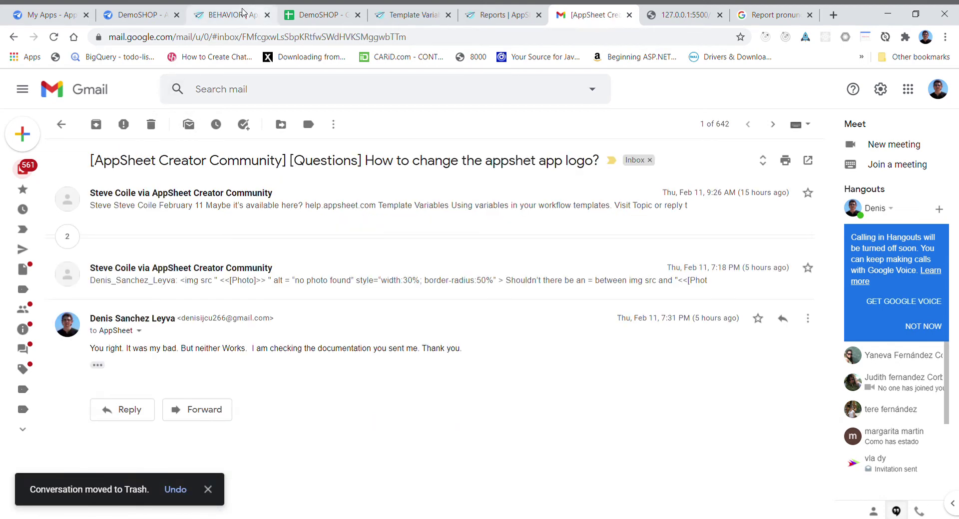
Return to AppSheet and review the Email Task's body template from its beginning.
{"action": "left_click", "coordinate": [127, 16]}
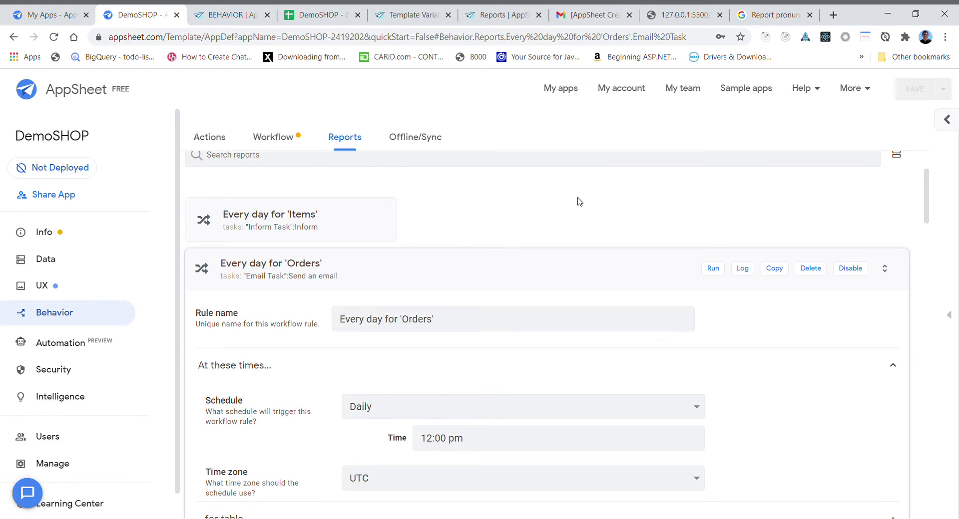
{"action": "left_click_drag", "start_coordinate": [927, 204], "coordinate": [957, 356]}
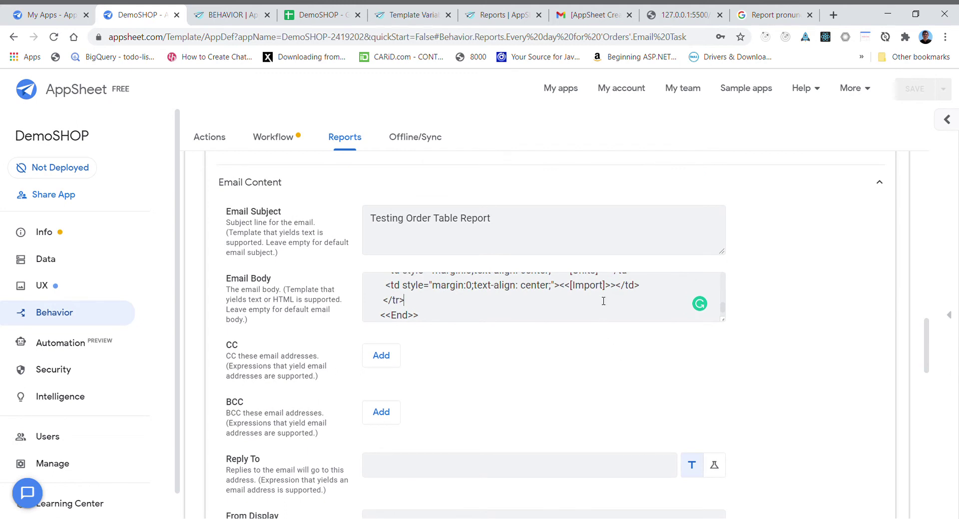
{"action": "key", "text": "ctrl+Home"}
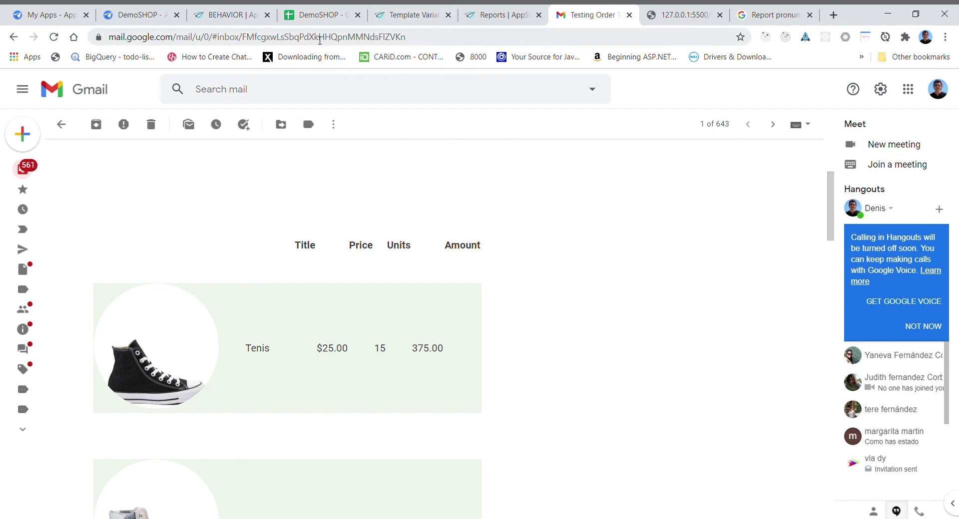
{"action": "left_click", "coordinate": [134, 16]}
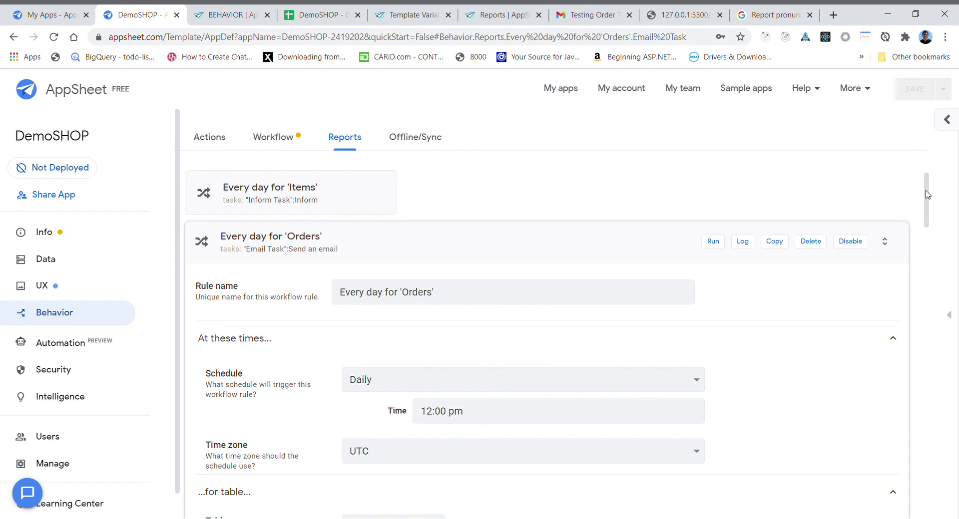
Review the app's Offline/Sync behavior settings, covering app-to-cloud sync, offline use, and cloud-to-data-source sync.
{"action": "mouse_move", "coordinate": [926, 195]}
{"action": "left_mouse_down"}
{"action": "mouse_move", "coordinate": [926, 216]}
{"action": "mouse_move", "coordinate": [926, 183]}
{"action": "left_mouse_up"}
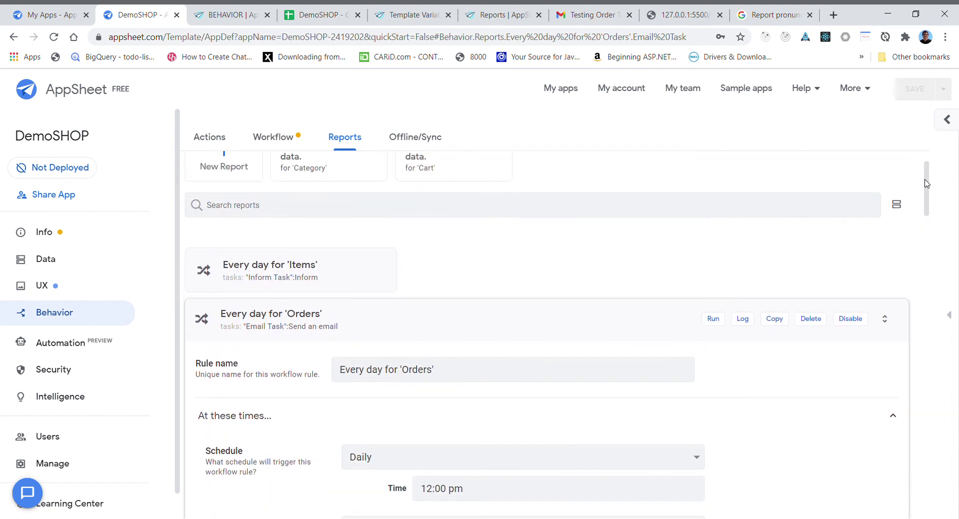
{"action": "left_click", "coordinate": [414, 142]}
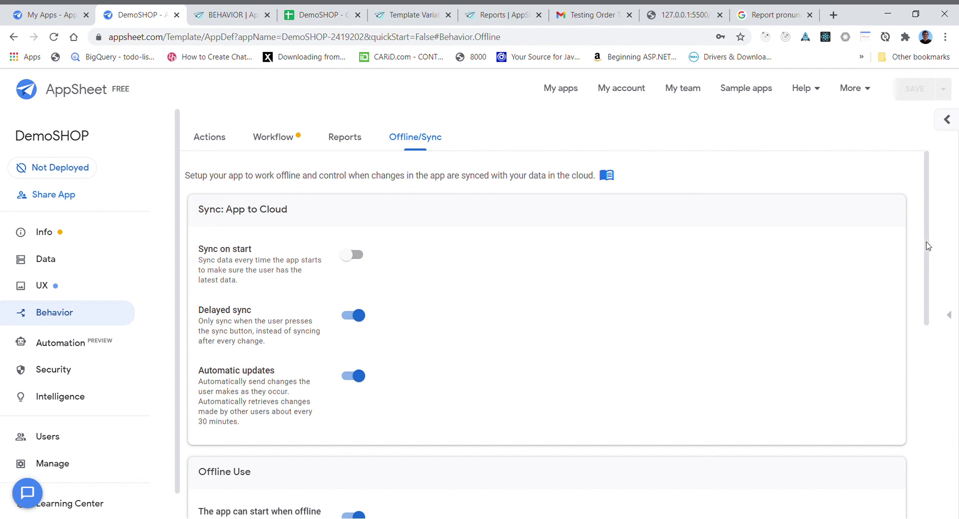
{"action": "left_click_drag", "start_coordinate": [927, 246], "coordinate": [930, 343]}
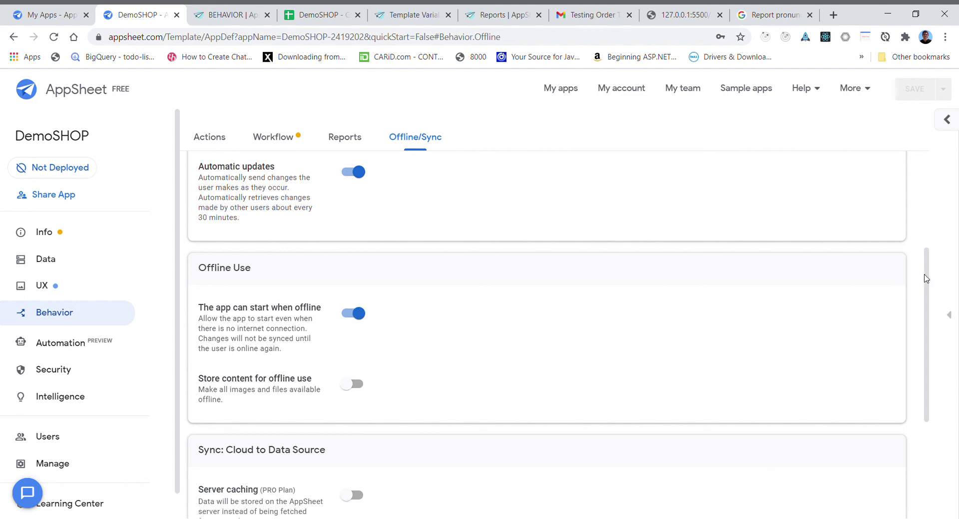
{"action": "left_click_drag", "start_coordinate": [924, 278], "coordinate": [938, 362]}
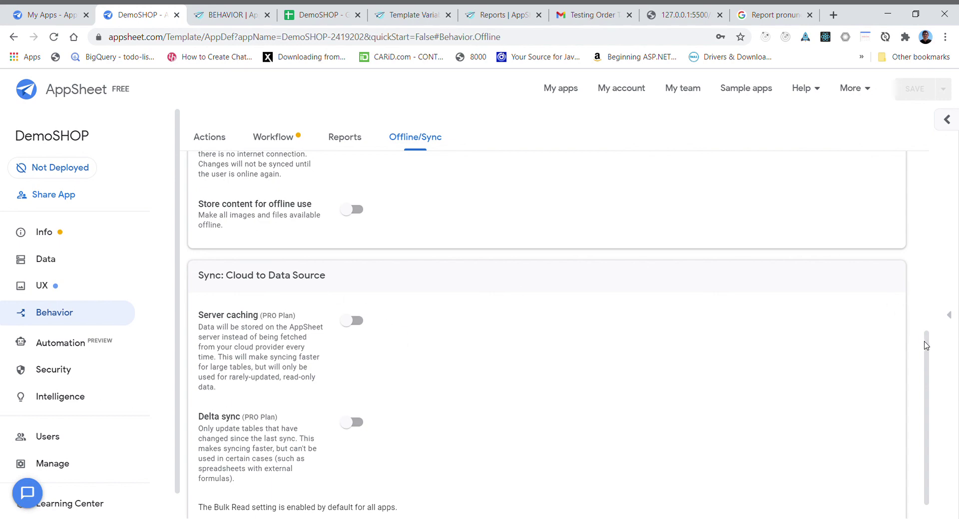
{"action": "left_click_drag", "start_coordinate": [925, 345], "coordinate": [901, 269]}
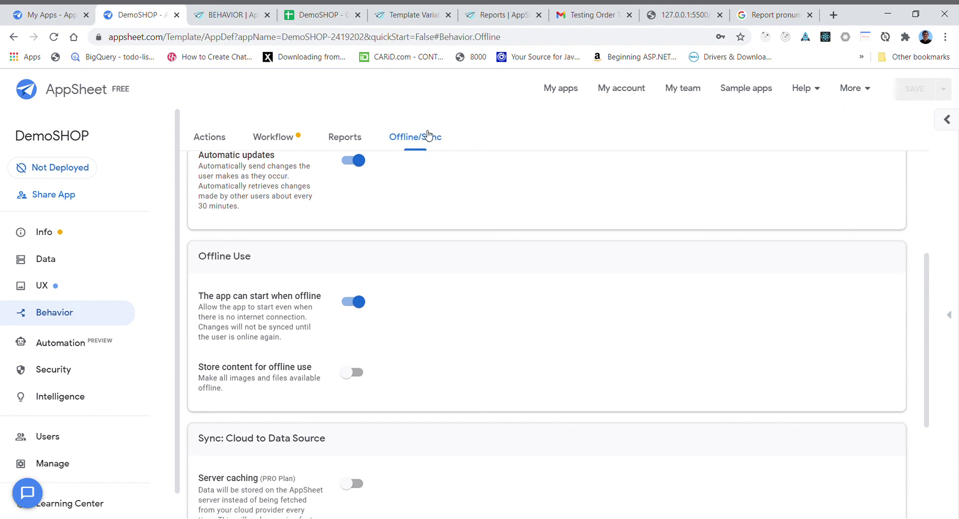
Look through the Automation section's events, tasks and processes, and return to its list of bots.
{"action": "left_click", "coordinate": [41, 345]}
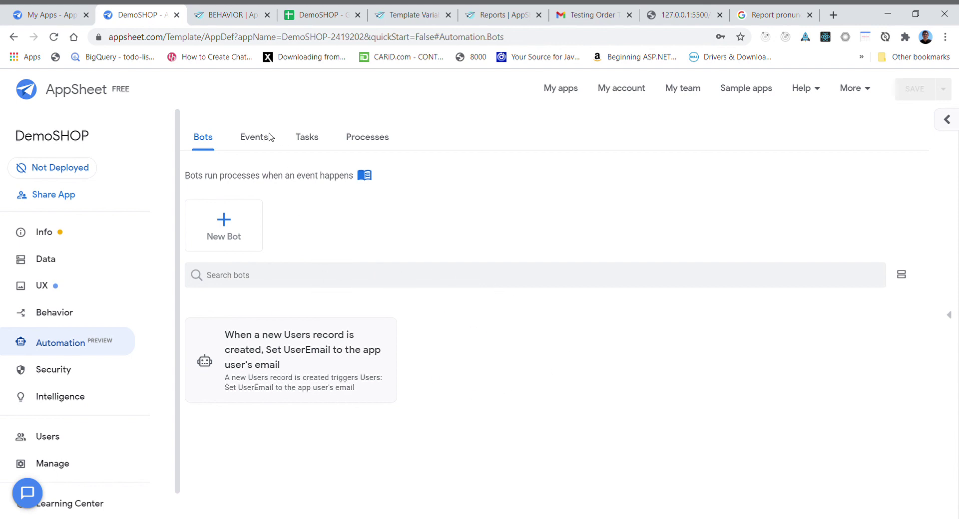
{"action": "left_click", "coordinate": [254, 143]}
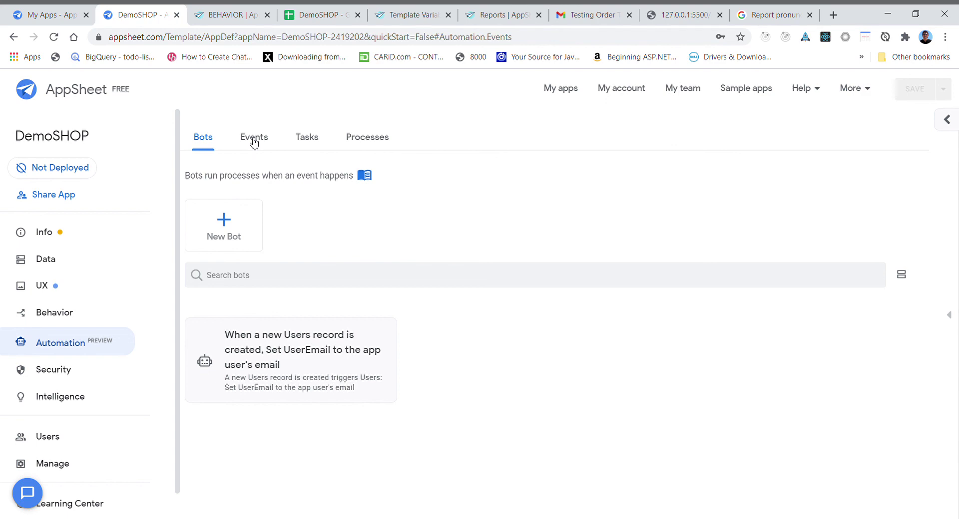
{"action": "left_click", "coordinate": [304, 139]}
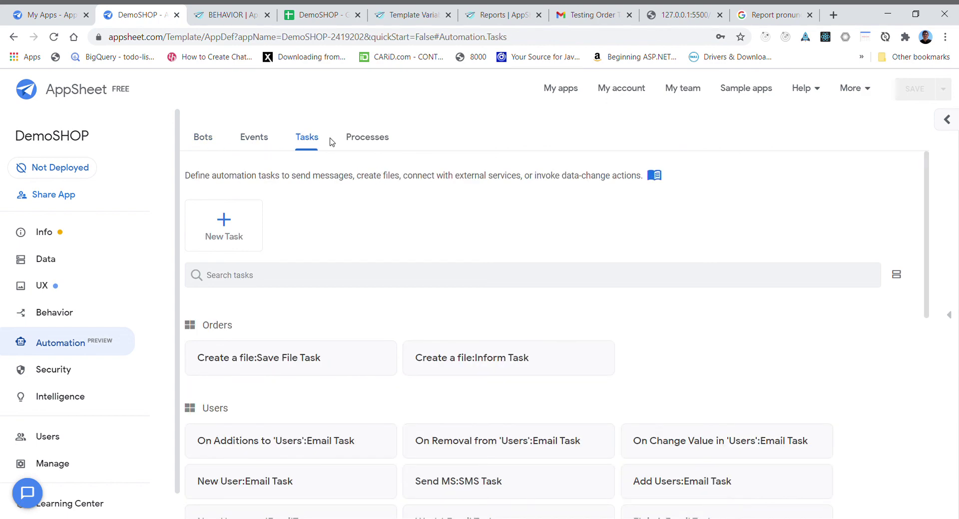
{"action": "left_click", "coordinate": [364, 142]}
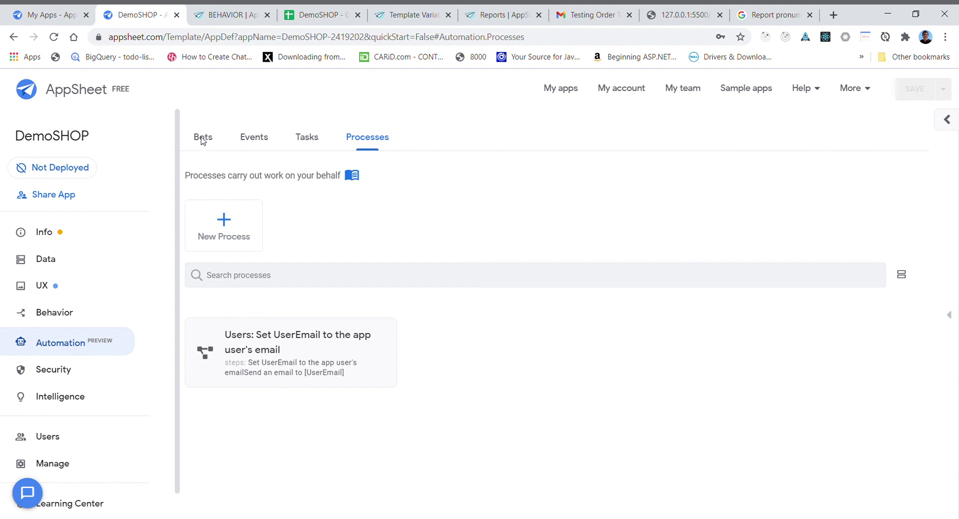
{"action": "left_click", "coordinate": [205, 141]}
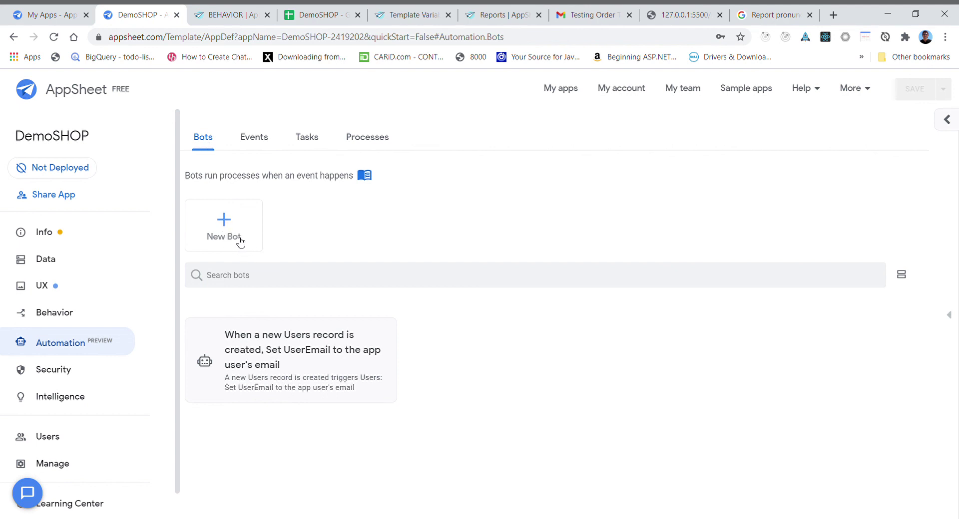